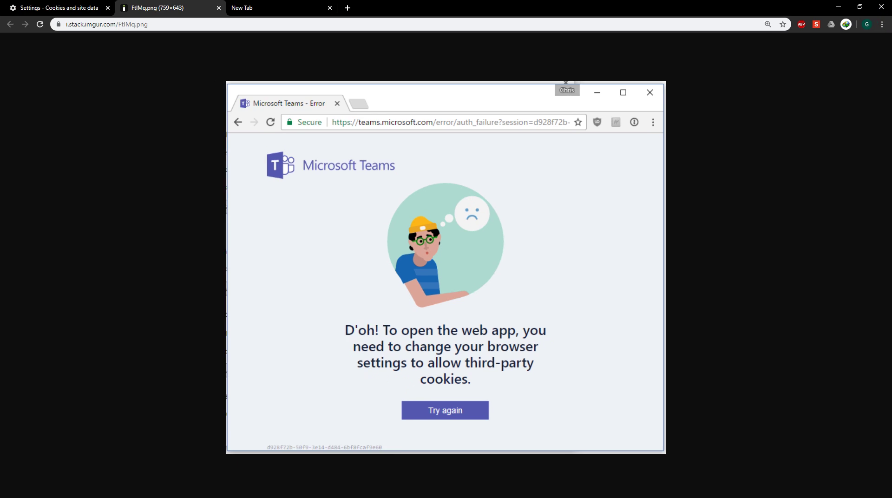
# - Search the browser settings for "cookies" and open the Cookies and site data page
pyautogui.click(872, 47)
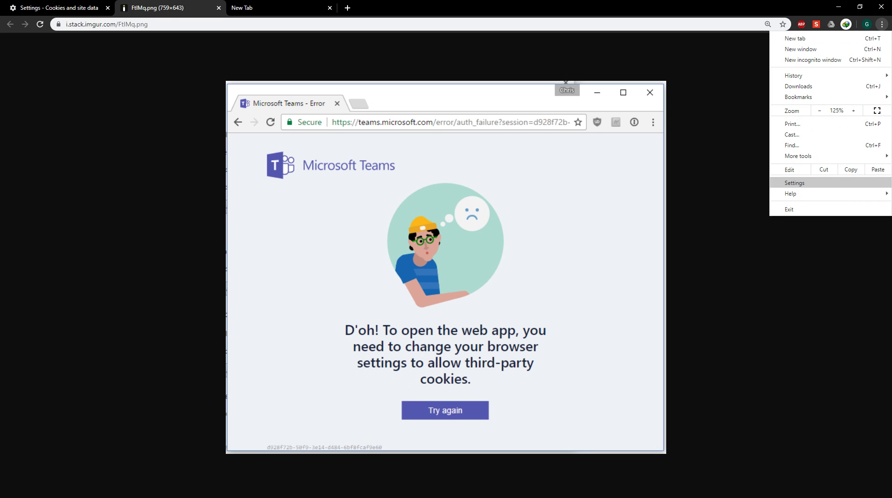
pyautogui.click(795, 182)
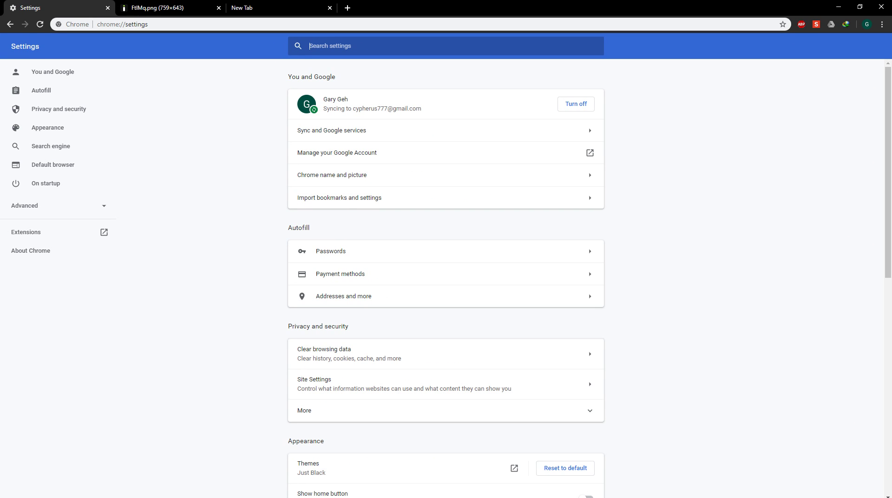
pyautogui.write('cookie')
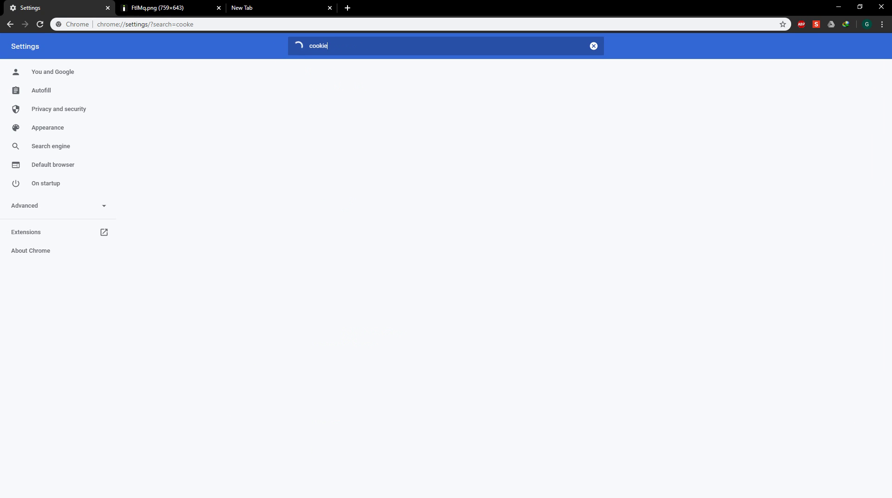
pyautogui.write('s')
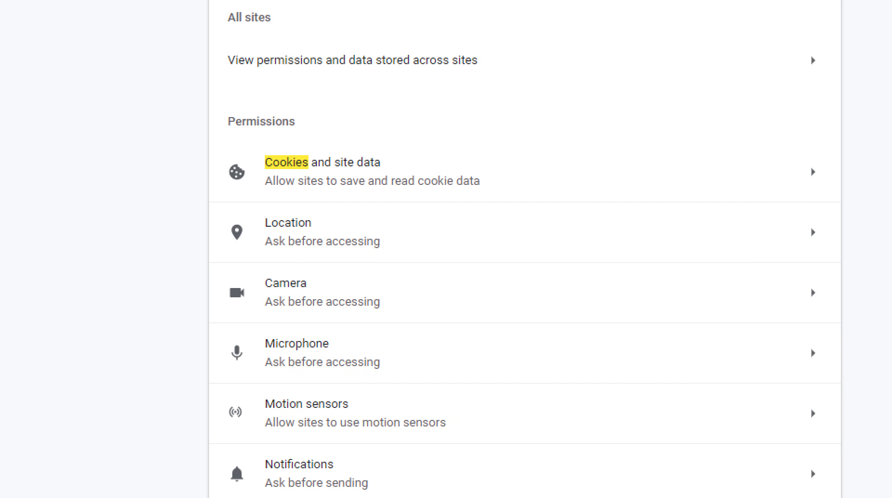
pyautogui.click(325, 171)
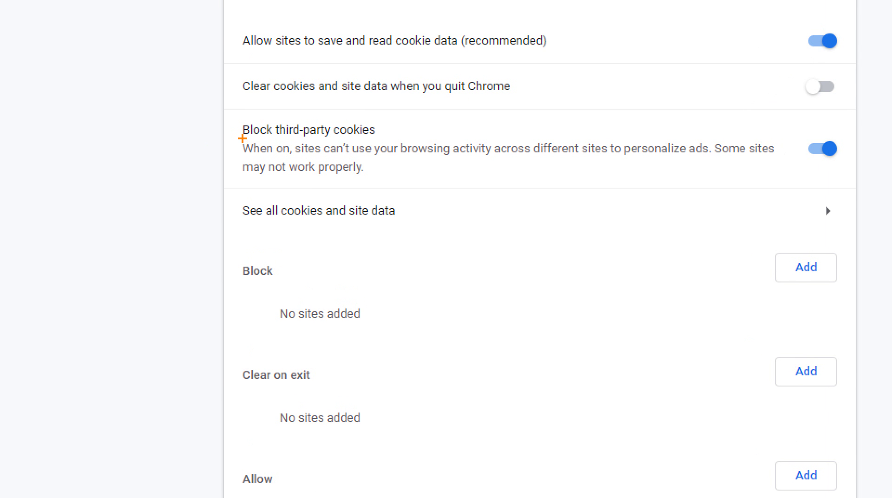
# - Turn off the Block third-party cookies setting
pyautogui.moveTo(257, 138); pyautogui.dragTo(398, 139)
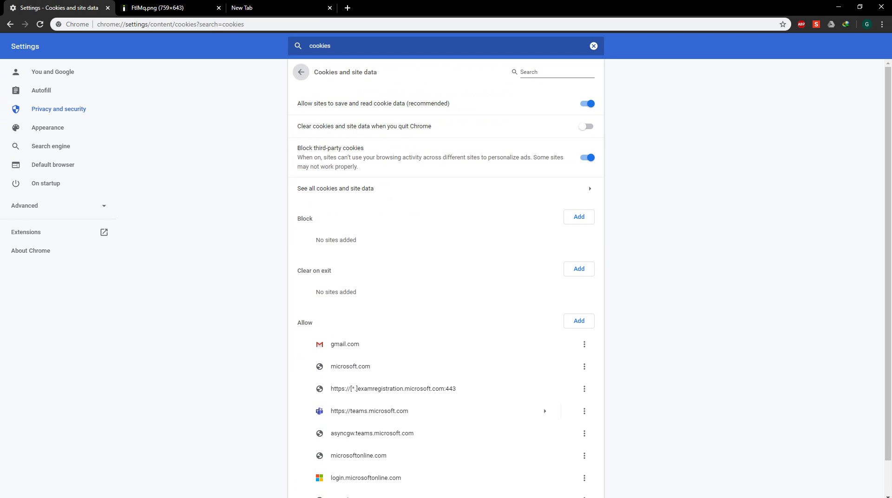
pyautogui.click(587, 157)
# - Add microsoft.com to the list of sites always allowed to use cookies
pyautogui.scroll(-1, 446, 278)
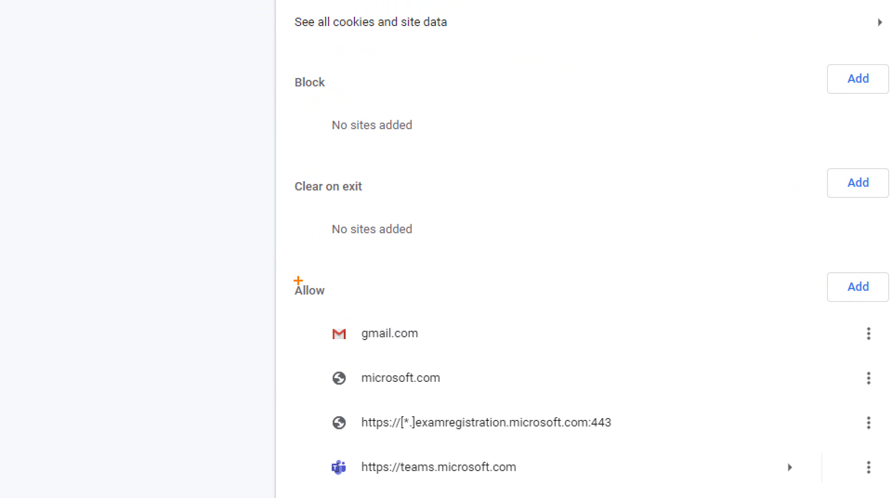
pyautogui.moveTo(271, 275); pyautogui.dragTo(486, 321)
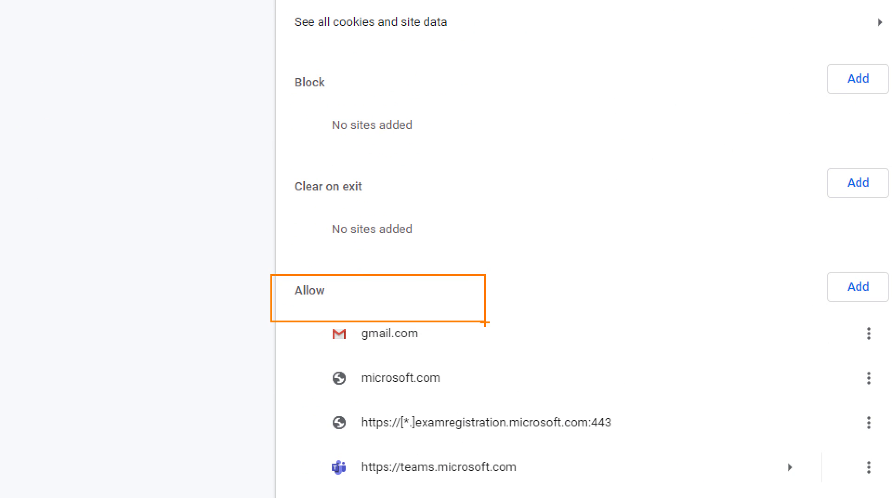
pyautogui.moveTo(767, 252); pyautogui.dragTo(891, 324)
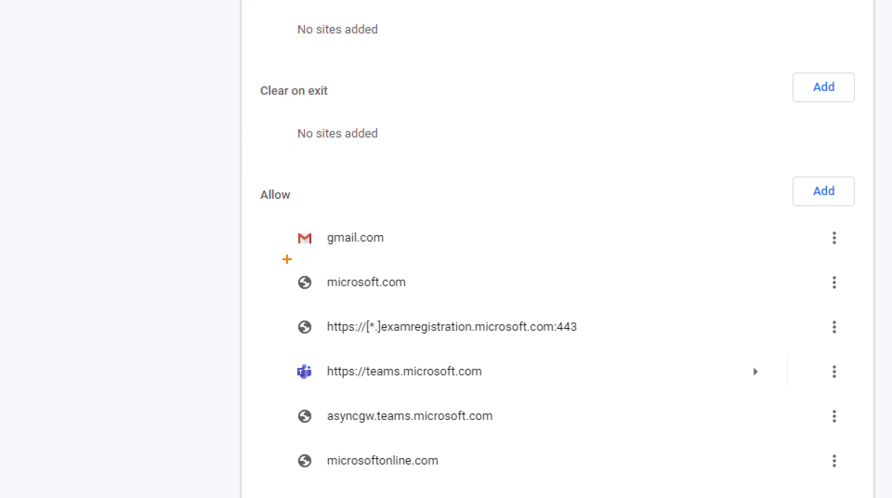
pyautogui.moveTo(287, 259)
pyautogui.mouseDown()
pyautogui.moveTo(288, 279)
pyautogui.moveTo(471, 301)
pyautogui.mouseUp()
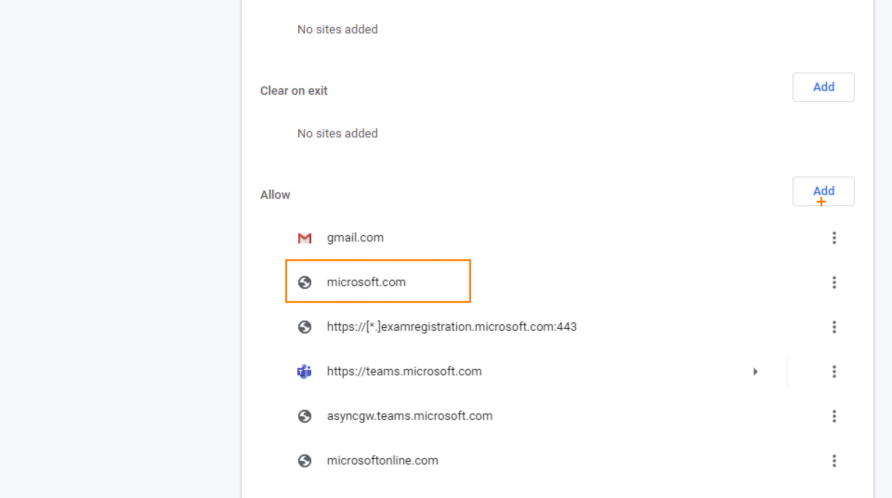
pyautogui.click(822, 201)
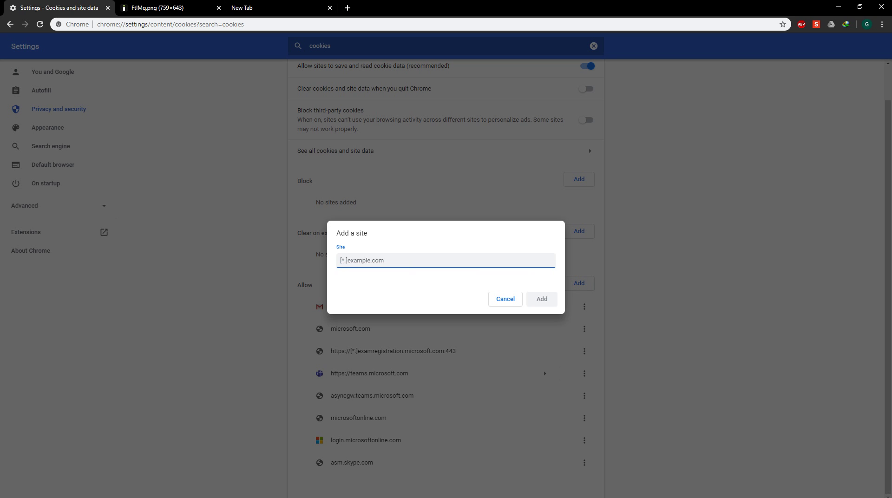
pyautogui.write('microsoft.')
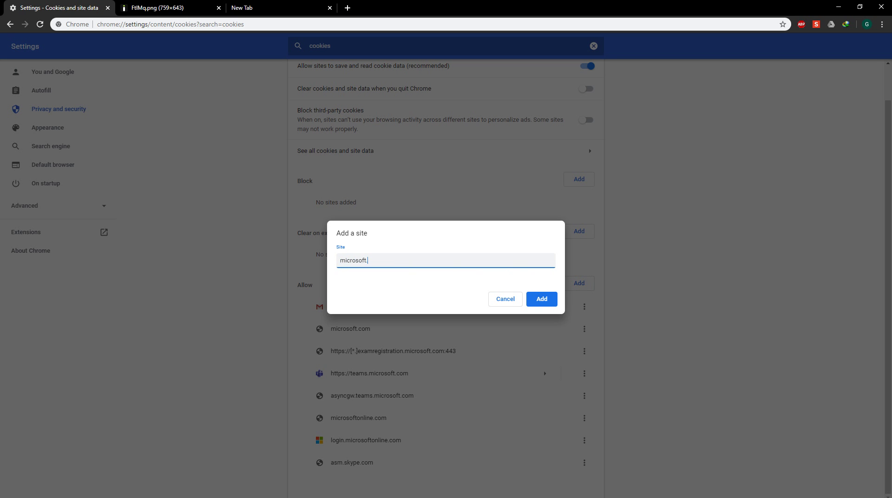
pyautogui.write('com')
pyautogui.press('Return')
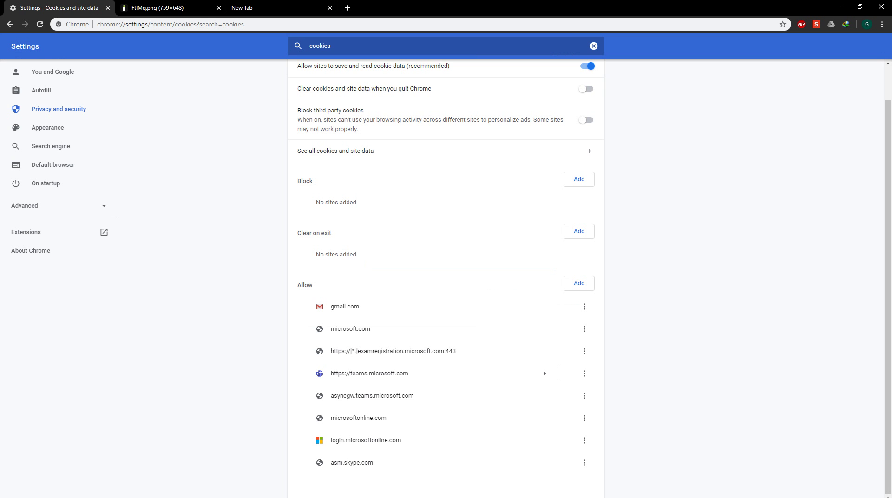
pyautogui.click(369, 373)
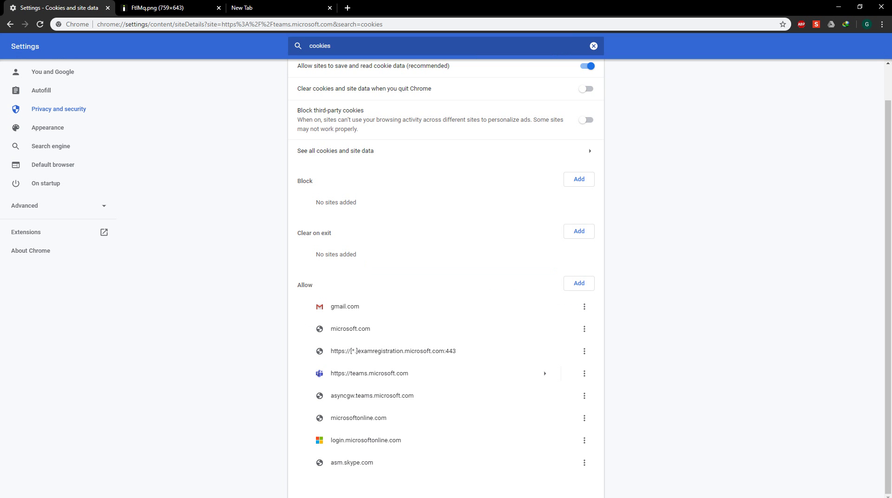
pyautogui.scroll(-2, 446, 279)
pyautogui.scroll(2, 447, 279)
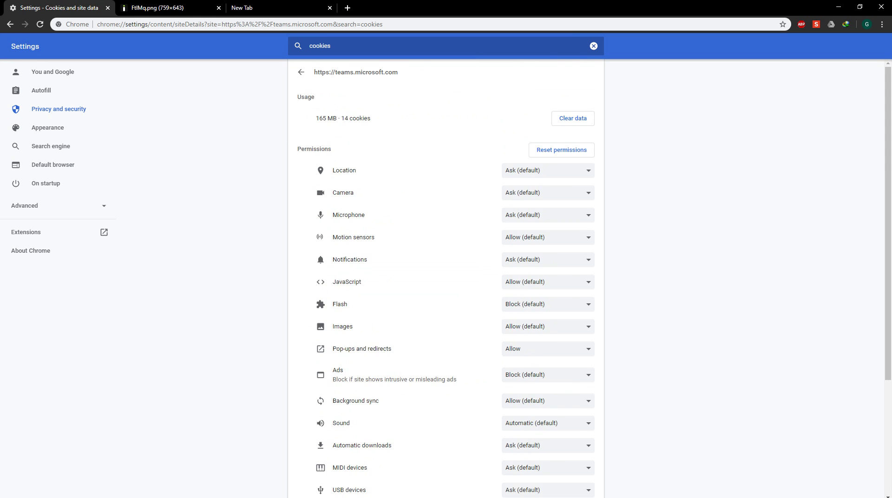
pyautogui.click(301, 72)
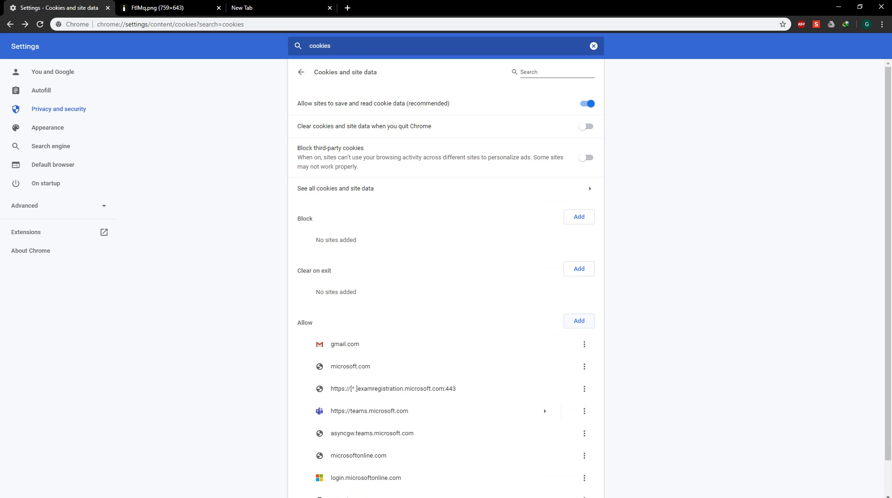
# - Add teams.microsoft.com to the list of sites always allowed to use cookies
pyautogui.click(579, 321)
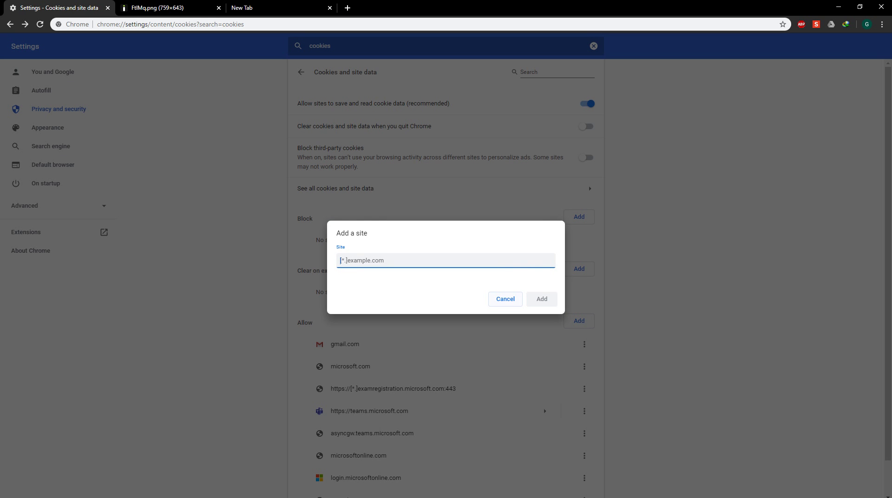
pyautogui.click(505, 299)
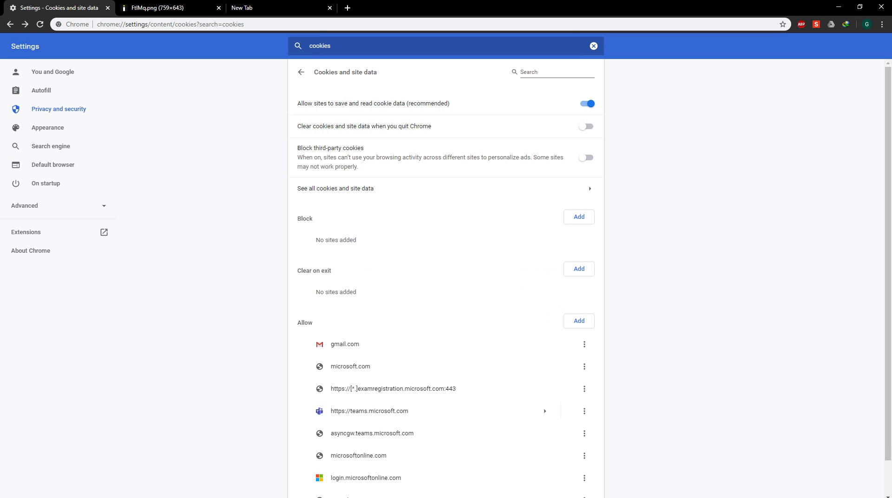
pyautogui.press('Return')
pyautogui.write('team')
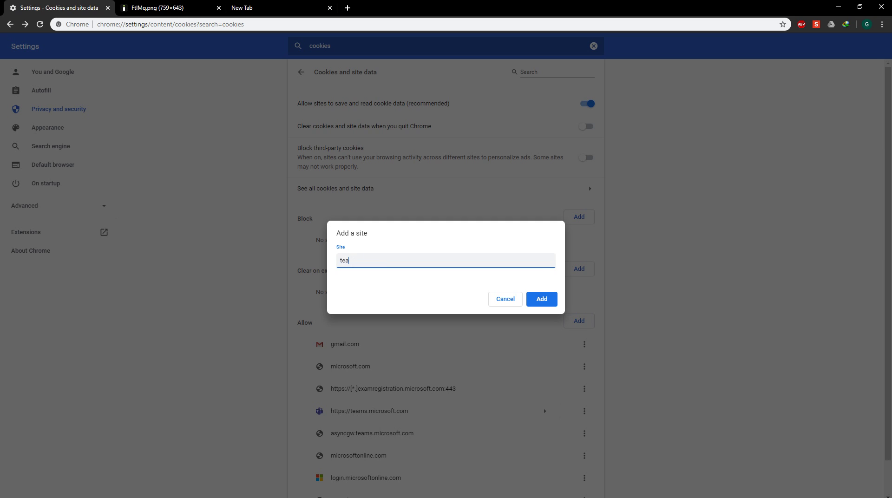
pyautogui.write('s.microsoft.com')
pyautogui.press('Return')
# - Examine the asyncgw.teams.microsoft.com, microsoftonline.com, login.microsoftonline.com and asm.skype.com entries in the Allow list
pyautogui.scroll(-1, 446, 279)
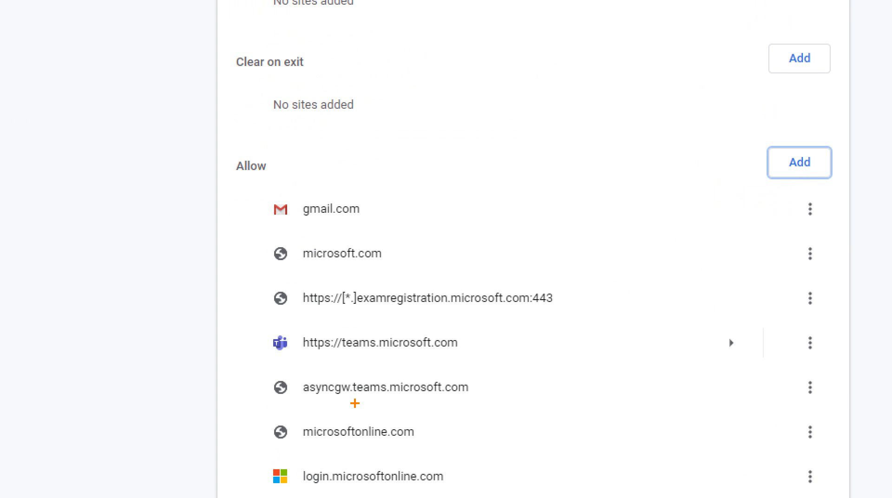
pyautogui.moveTo(283, 366)
pyautogui.mouseDown()
pyautogui.moveTo(560, 396)
pyautogui.moveTo(533, 424)
pyautogui.mouseUp()
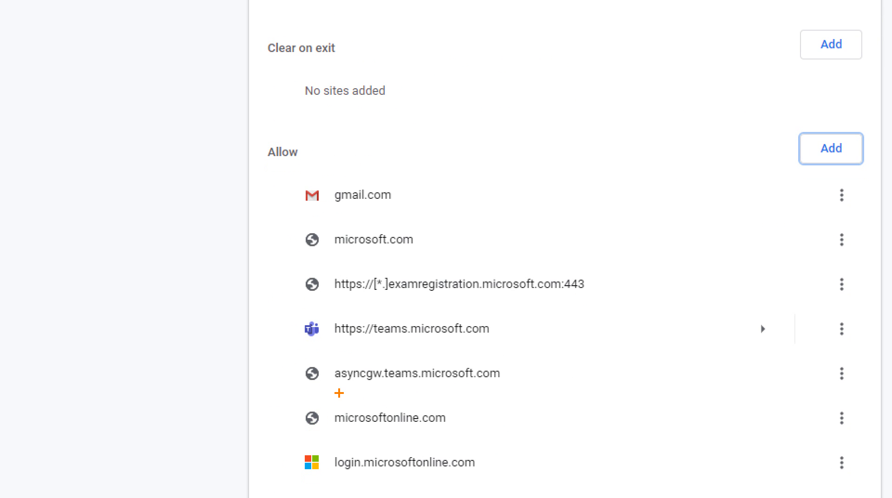
pyautogui.moveTo(326, 403)
pyautogui.mouseDown()
pyautogui.moveTo(347, 424)
pyautogui.moveTo(487, 437)
pyautogui.mouseUp()
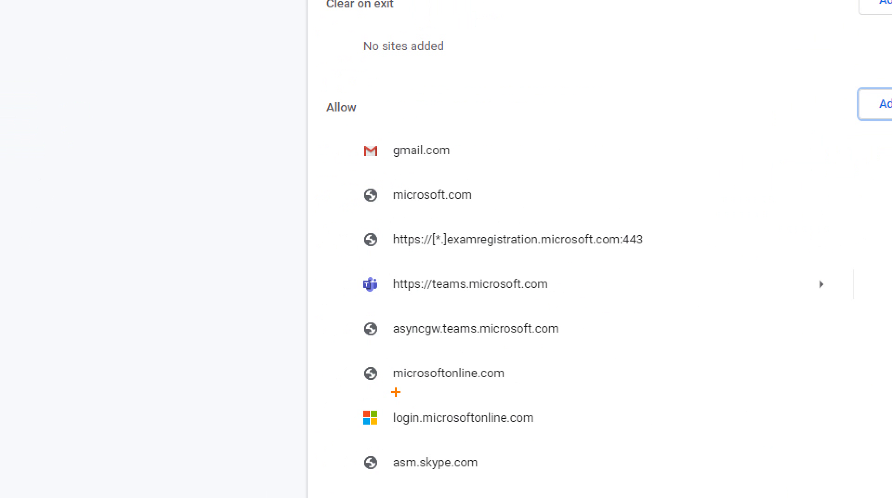
pyautogui.moveTo(318, 424); pyautogui.dragTo(365, 451)
pyautogui.moveTo(428, 427); pyautogui.dragTo(586, 430)
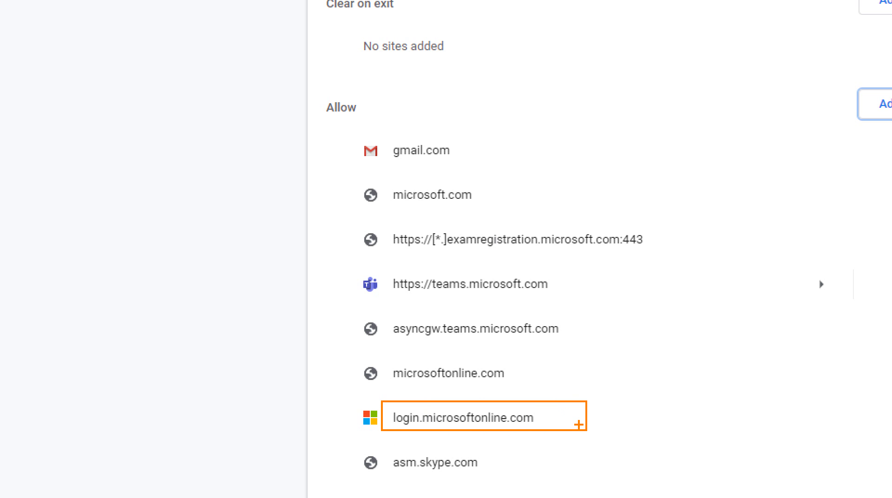
pyautogui.press('Escape')
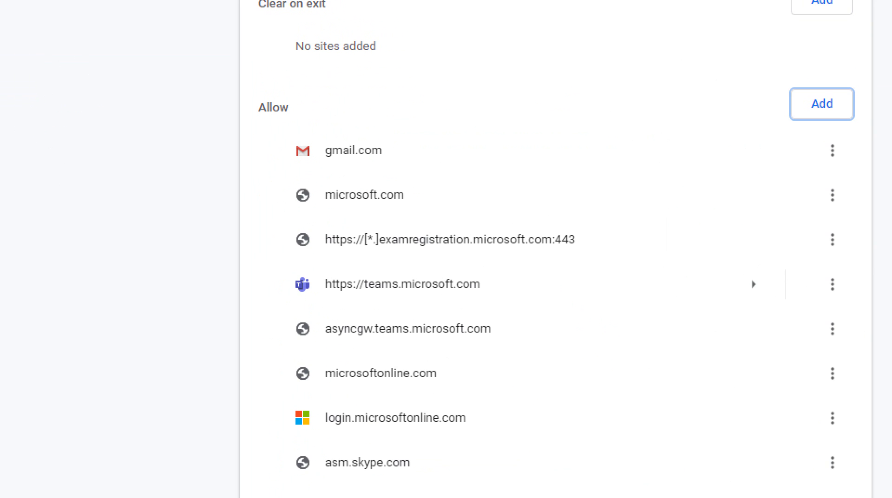
pyautogui.moveTo(317, 409)
pyautogui.mouseDown()
pyautogui.moveTo(412, 477)
pyautogui.moveTo(442, 472)
pyautogui.mouseUp()
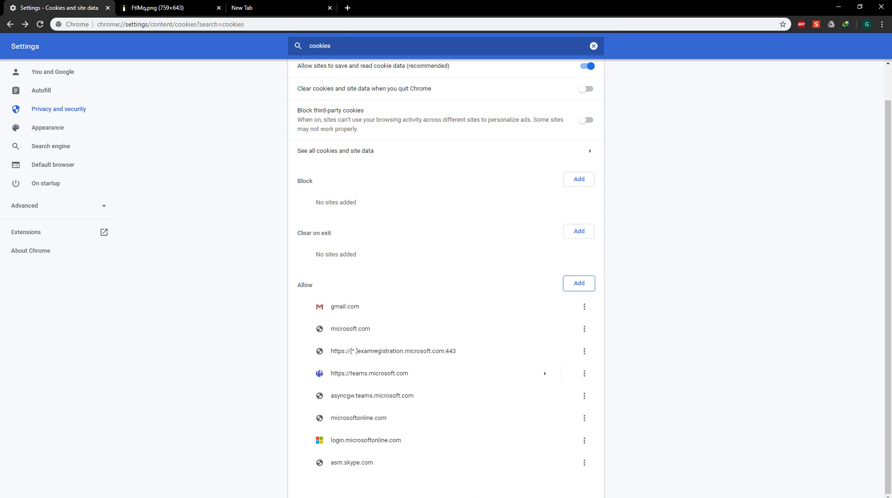
# - Open the Microsoft Teams web app at teams.microsoft.com in the empty browser tab
pyautogui.hotkey('ctrl', '3')
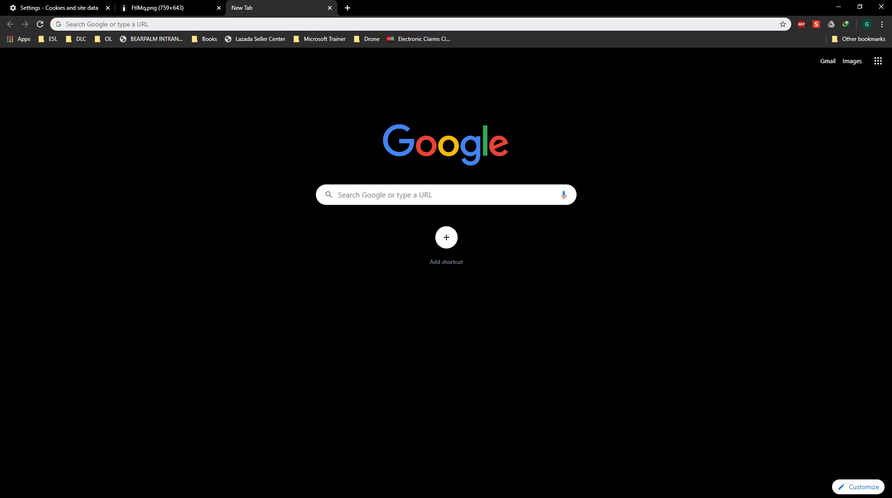
pyautogui.hotkey('ctrl', 'l')
pyautogui.write('tea')
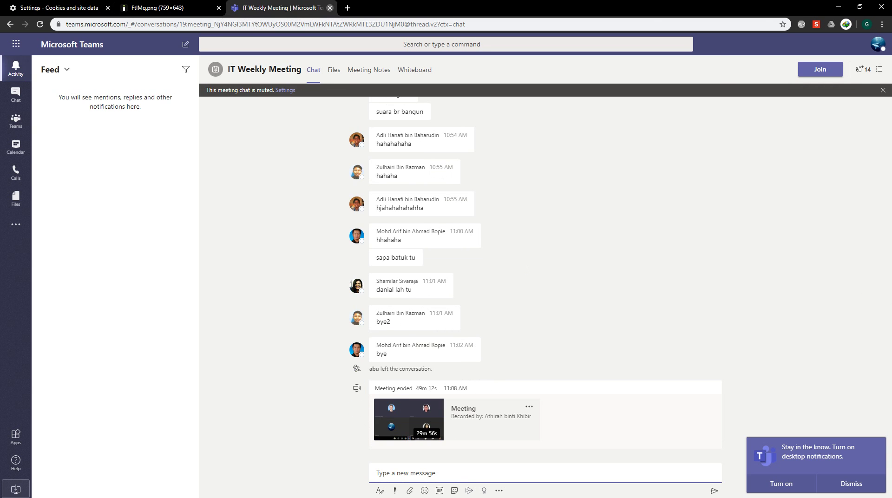
# - Close the Microsoft Teams tab and the FtIMq.png image tab
pyautogui.click(330, 8)
pyautogui.click(219, 8)
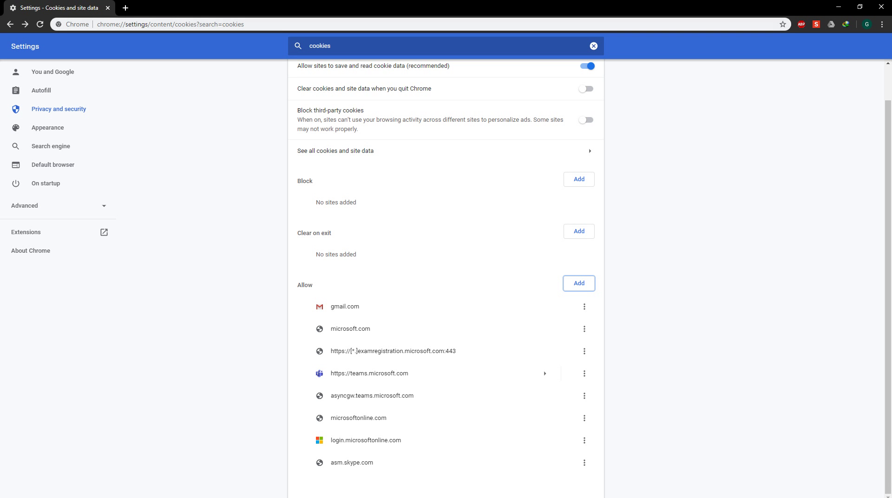